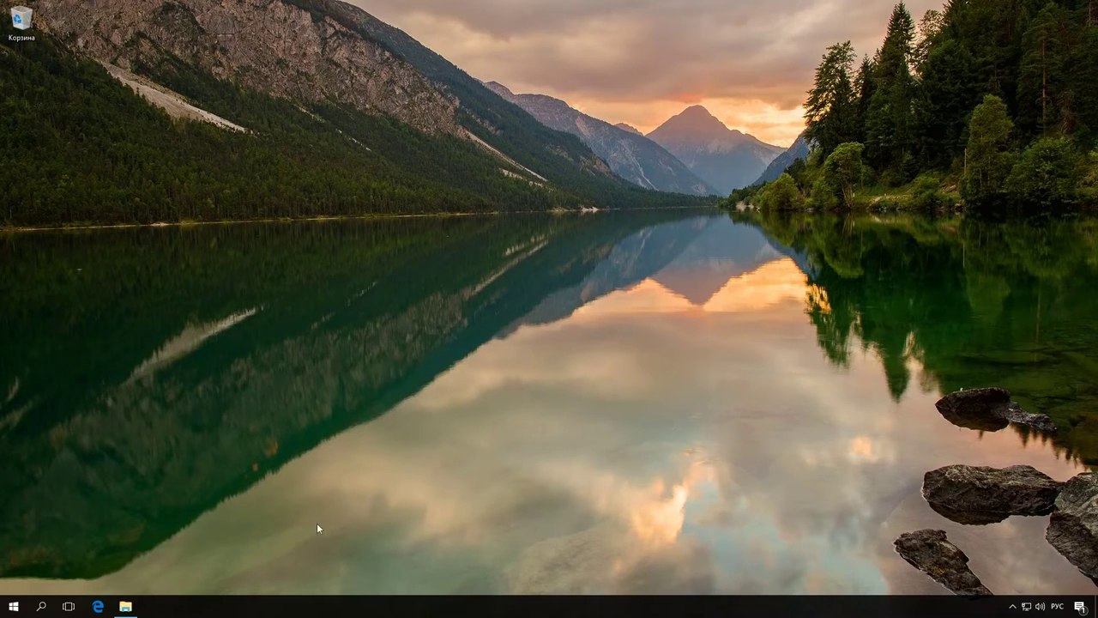
# - Browse the photos in the Фото folder on Локальный диск (D:), then return to the Этот компьютер overview
pyautogui.click(133, 608)
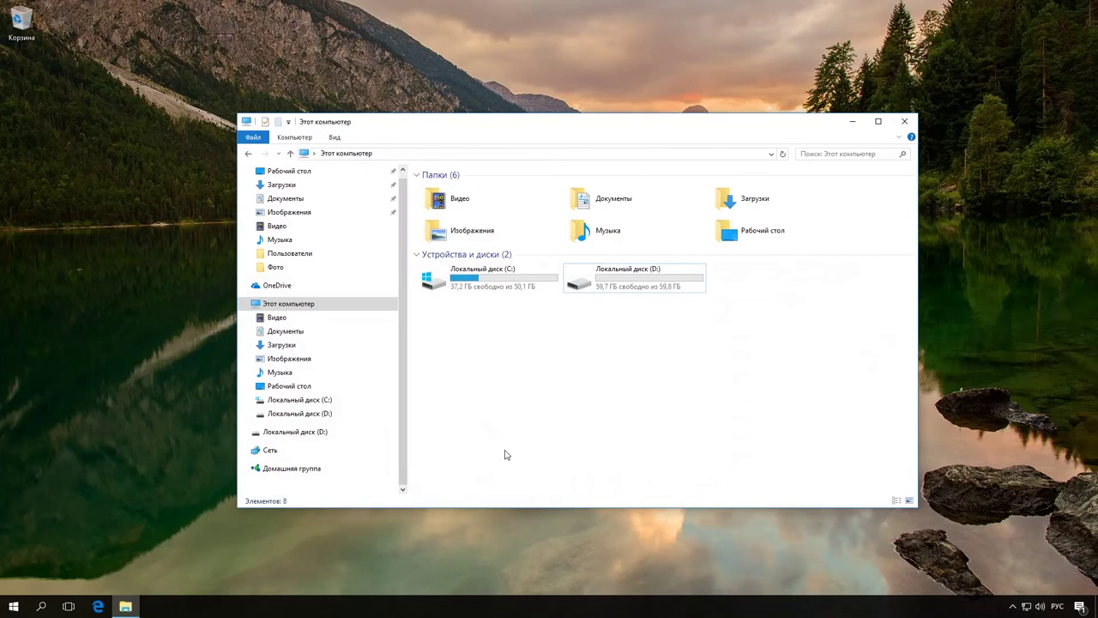
pyautogui.doubleClick(625, 287)
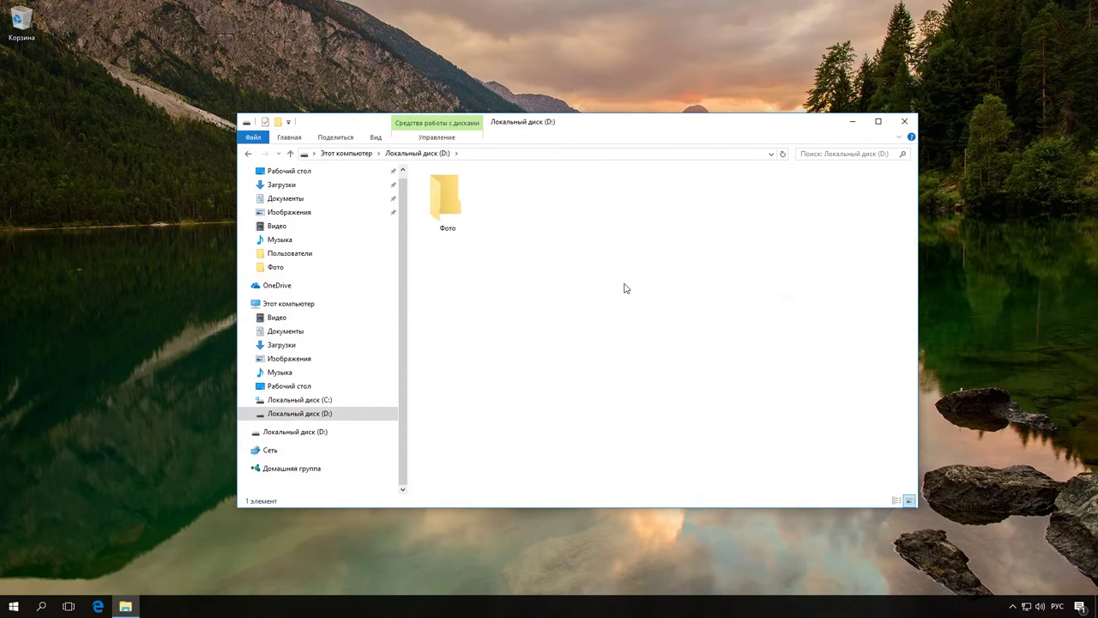
pyautogui.doubleClick(447, 201)
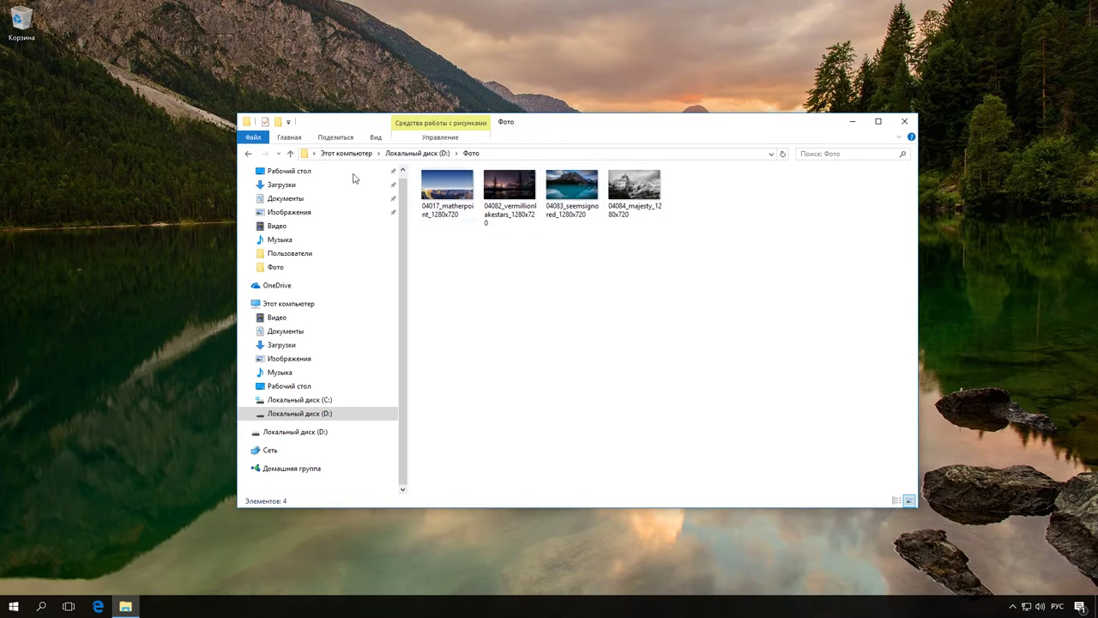
pyautogui.click(249, 153)
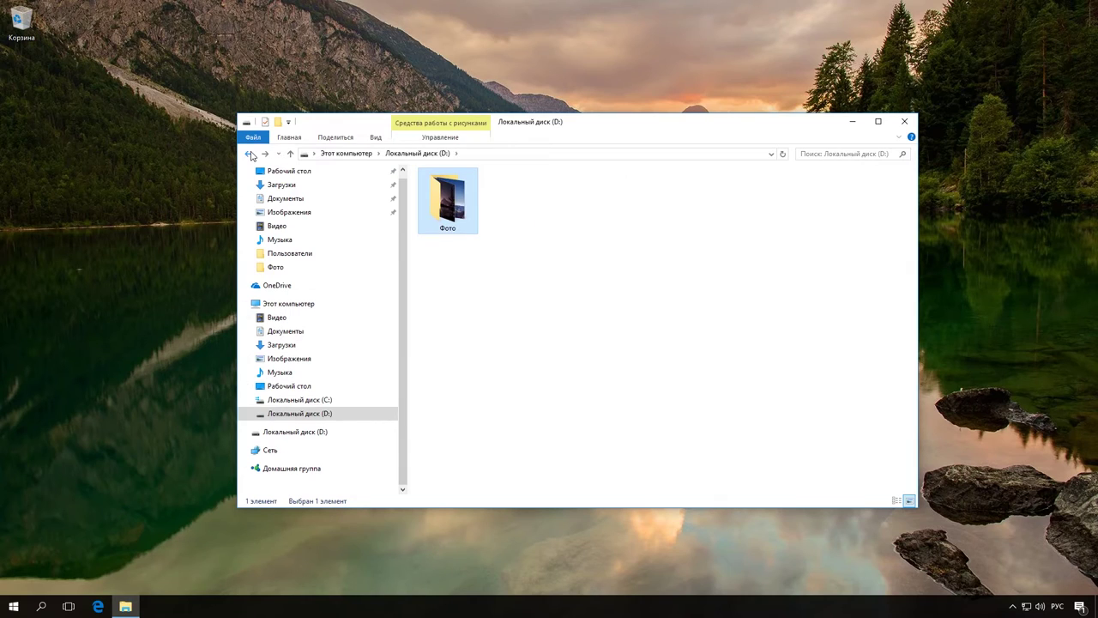
pyautogui.click(250, 153)
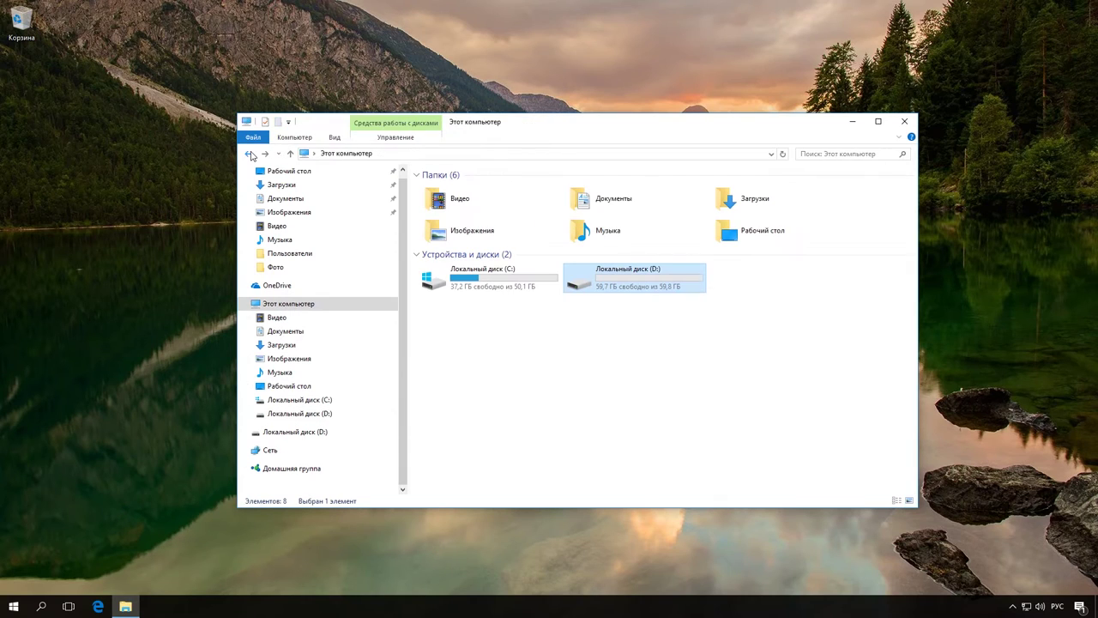
# - Quick-format Локальный диск (D:) as NTFS with 4096-byte allocation units, and open the formatted drive to check its contents
pyautogui.rightClick(627, 286)
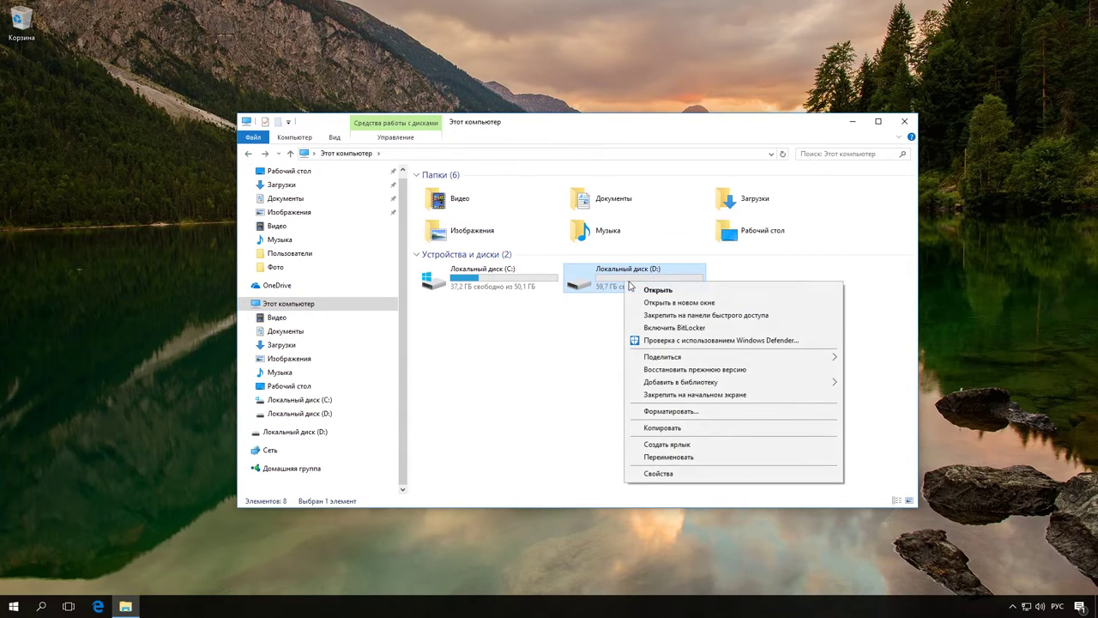
pyautogui.click(665, 411)
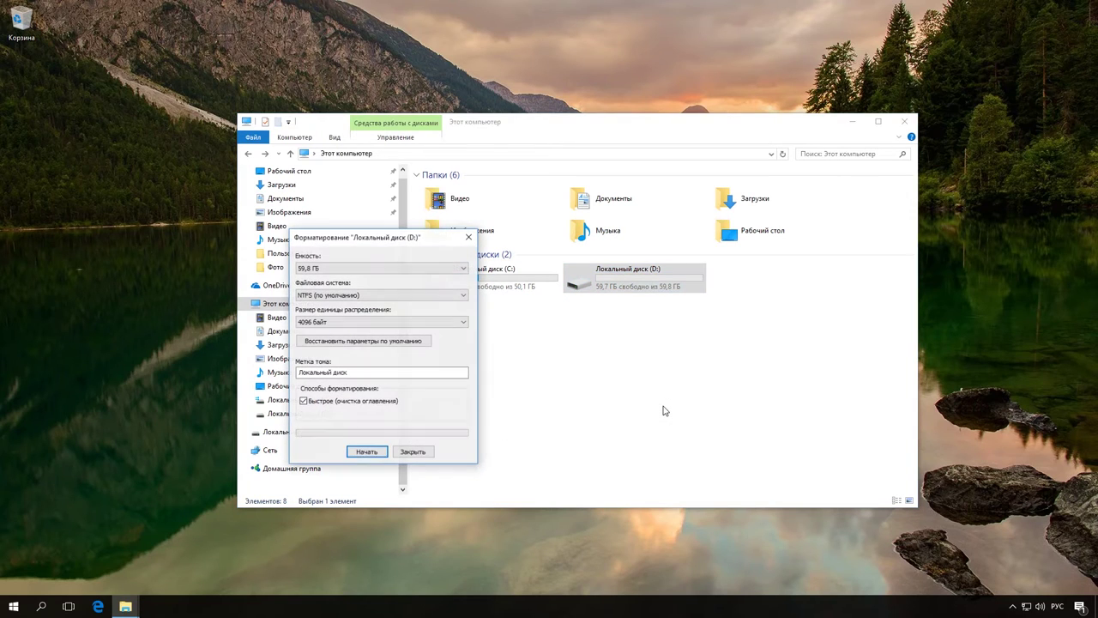
pyautogui.click(367, 452)
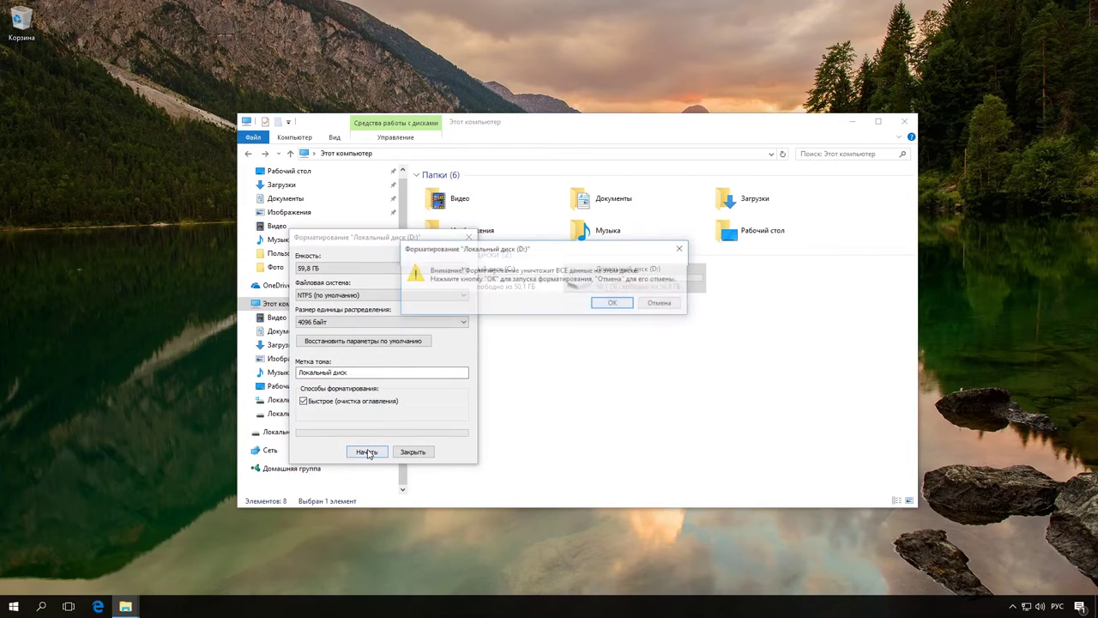
pyautogui.click(623, 306)
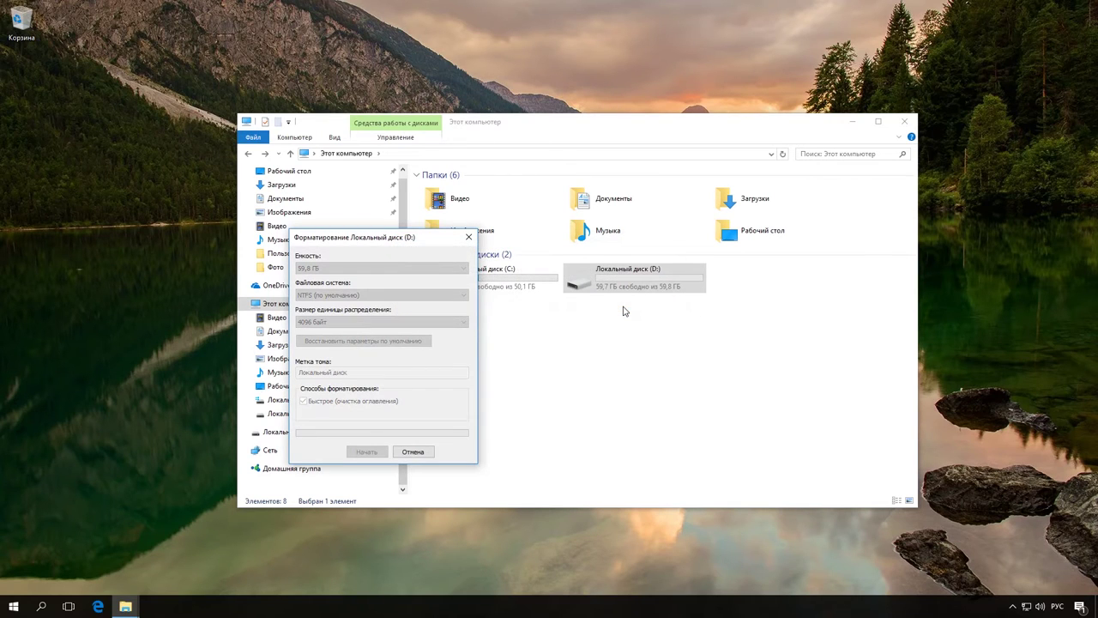
pyautogui.click(624, 309)
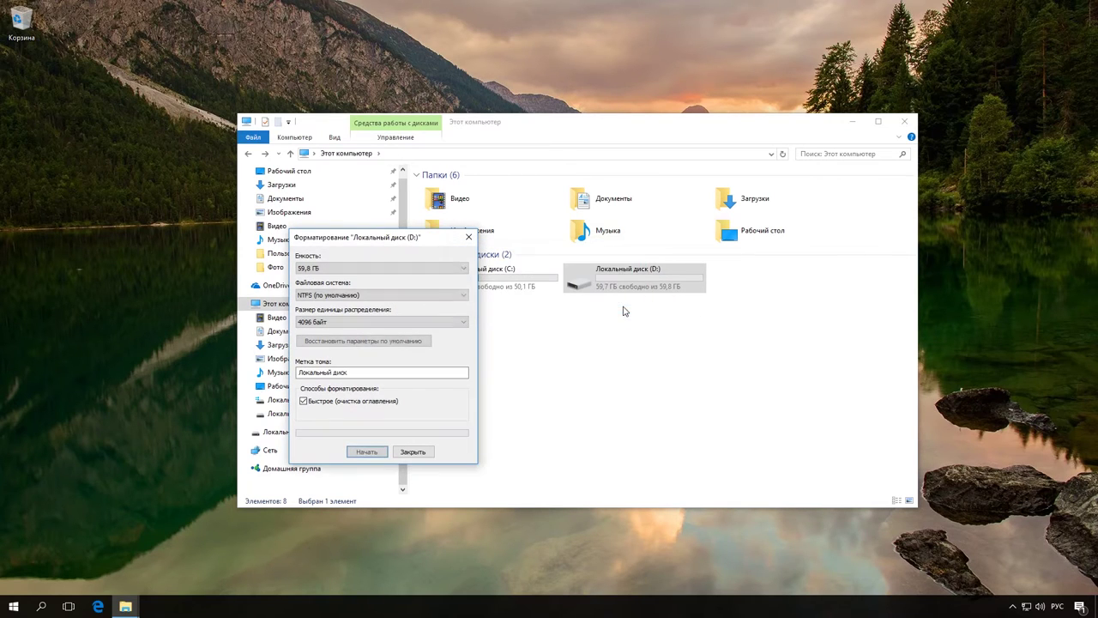
pyautogui.click(412, 451)
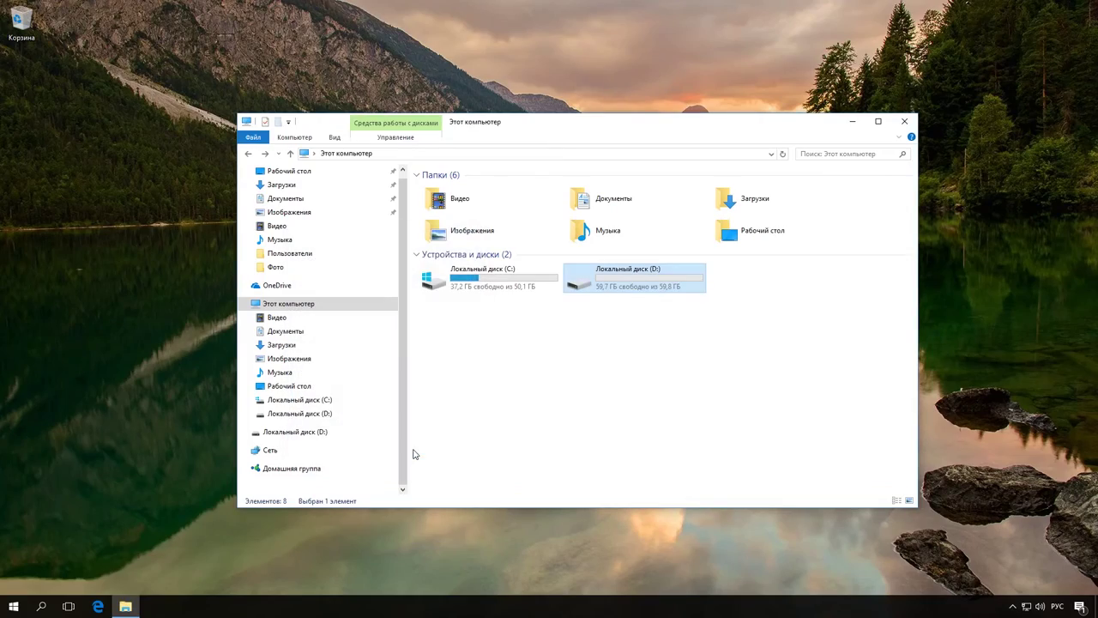
pyautogui.doubleClick(614, 283)
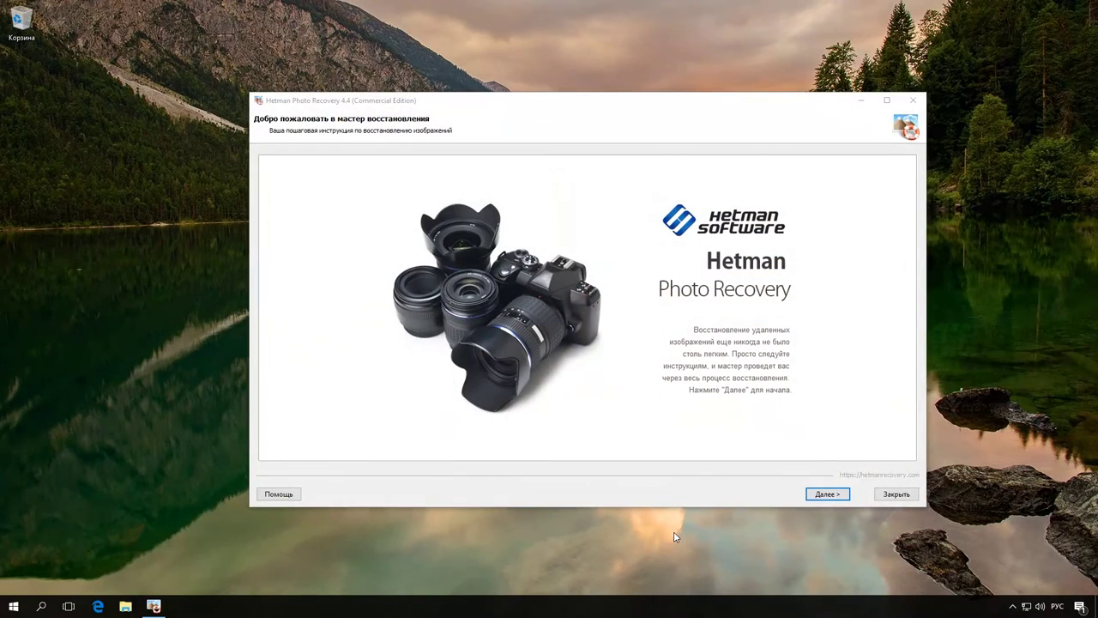
# - In the Hetman Photo Recovery wizard, select Локальный диск (D:) and use the fast scan (Быстрое сканирование)
pyautogui.click(823, 495)
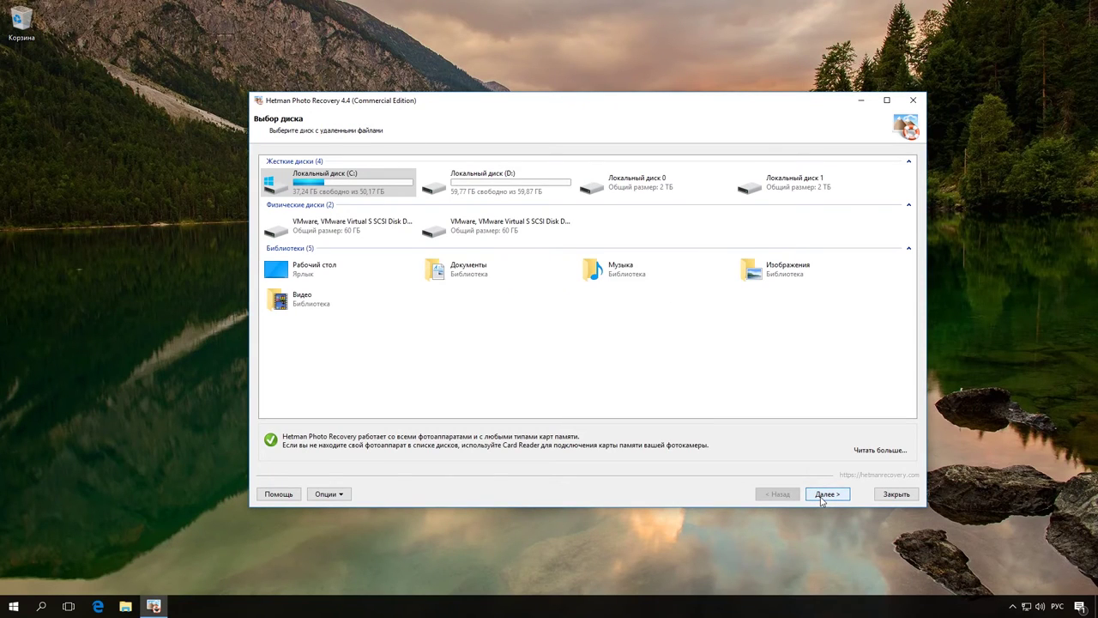
pyautogui.click(529, 187)
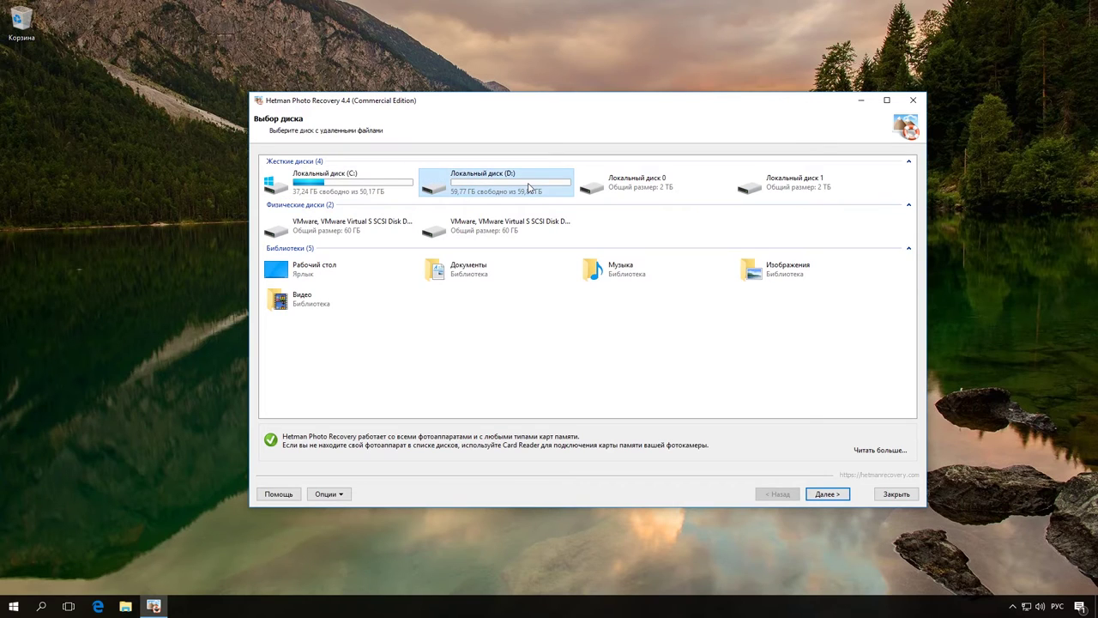
pyautogui.click(823, 495)
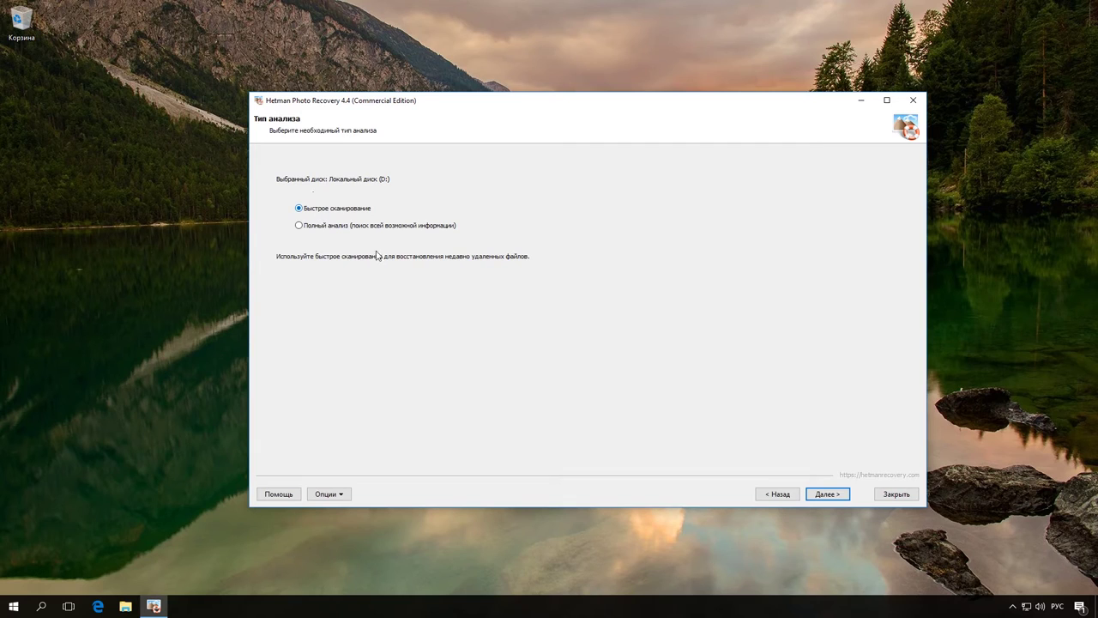
pyautogui.click(828, 498)
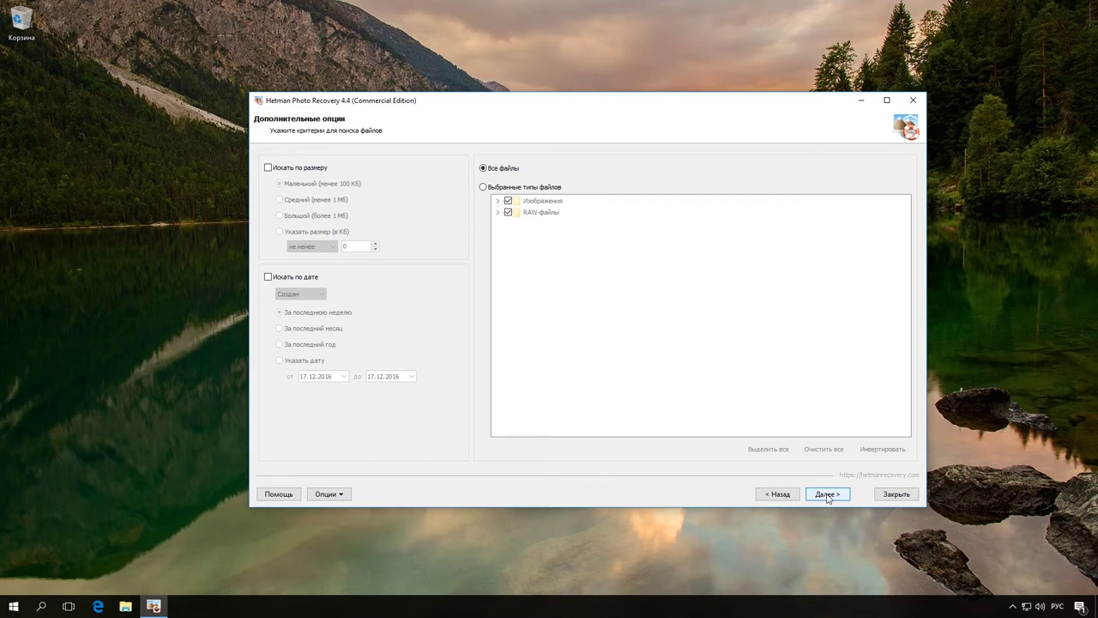
# - Limit the search to files created within the last week and of medium size (less than 1 MB), and start the scan
pyautogui.click(270, 277)
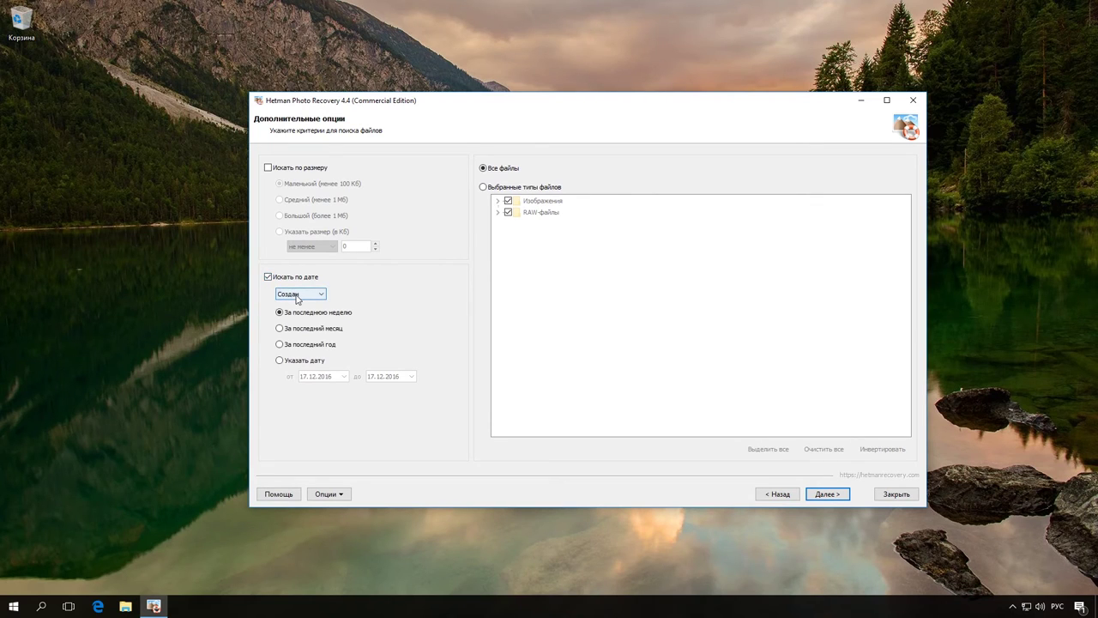
pyautogui.click(297, 294)
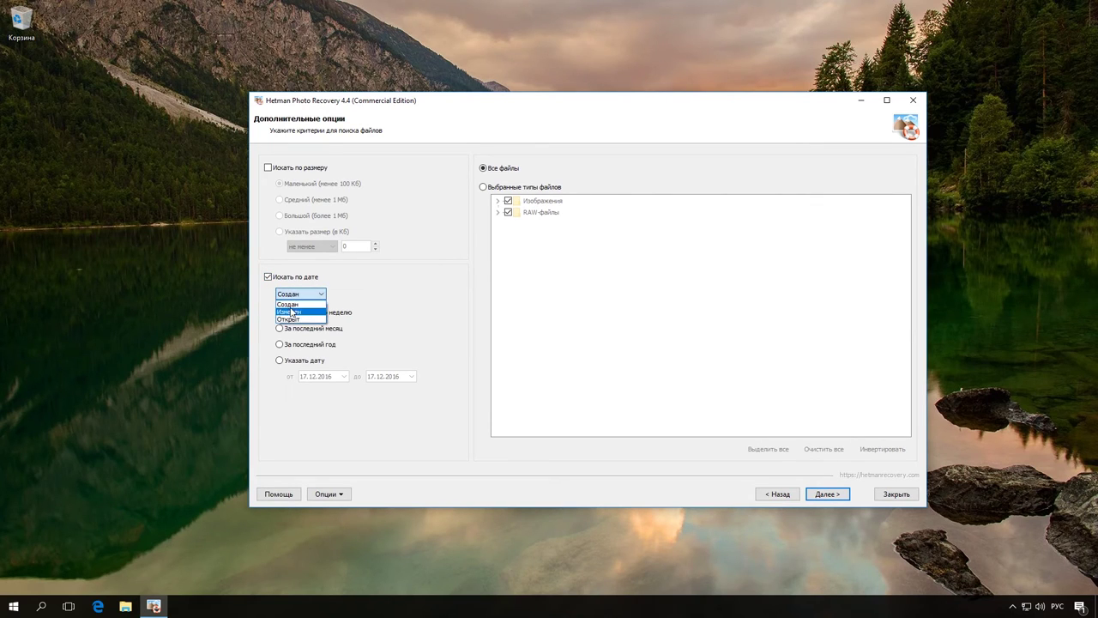
pyautogui.click(292, 306)
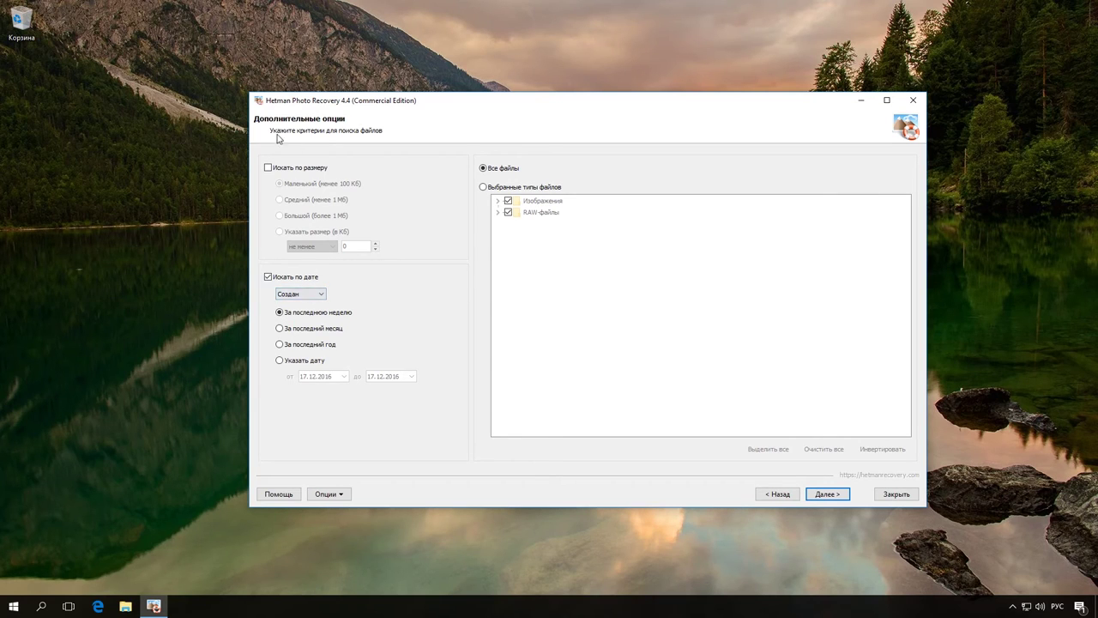
pyautogui.click(266, 169)
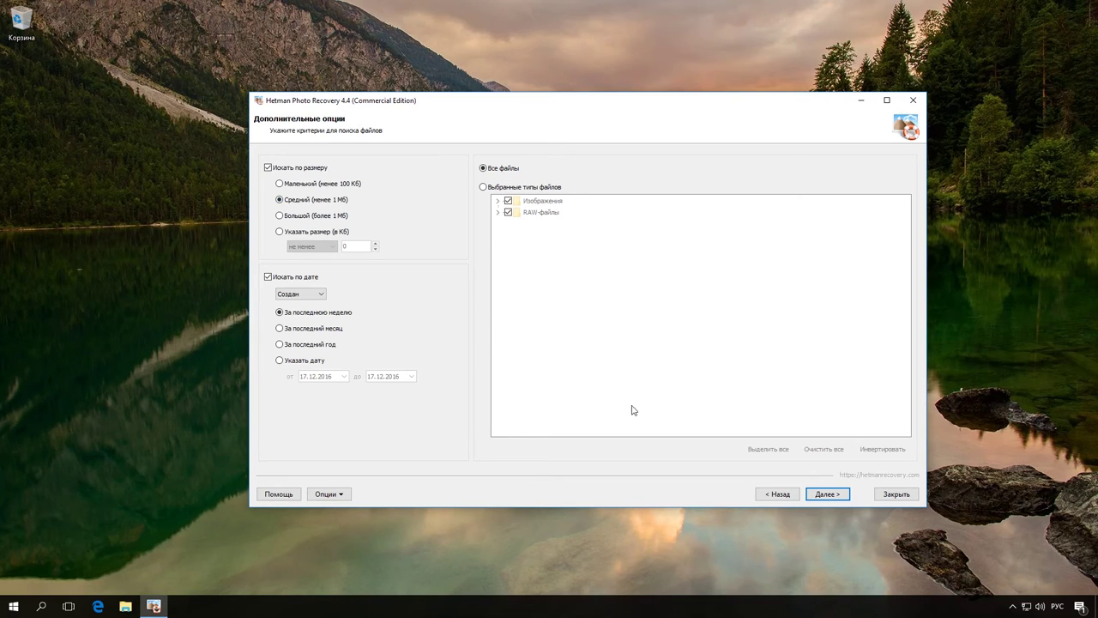
pyautogui.click(821, 496)
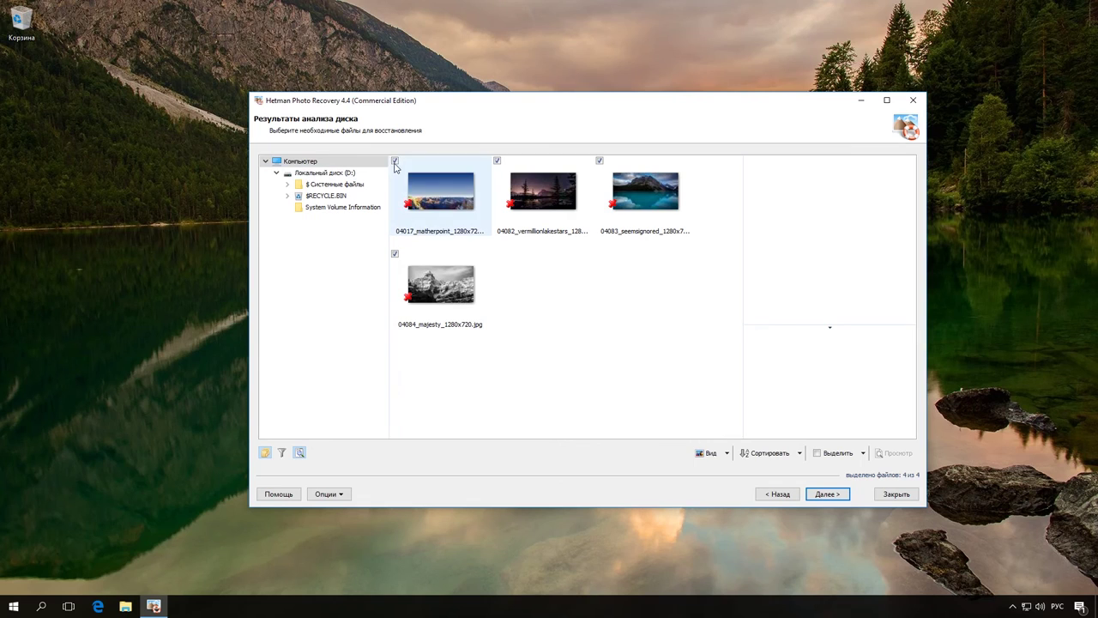
# - Recover all four found photos to the hard disk folder C:\Восстановленные файлы\, keeping alternate data stream recovery enabled
pyautogui.click(395, 162)
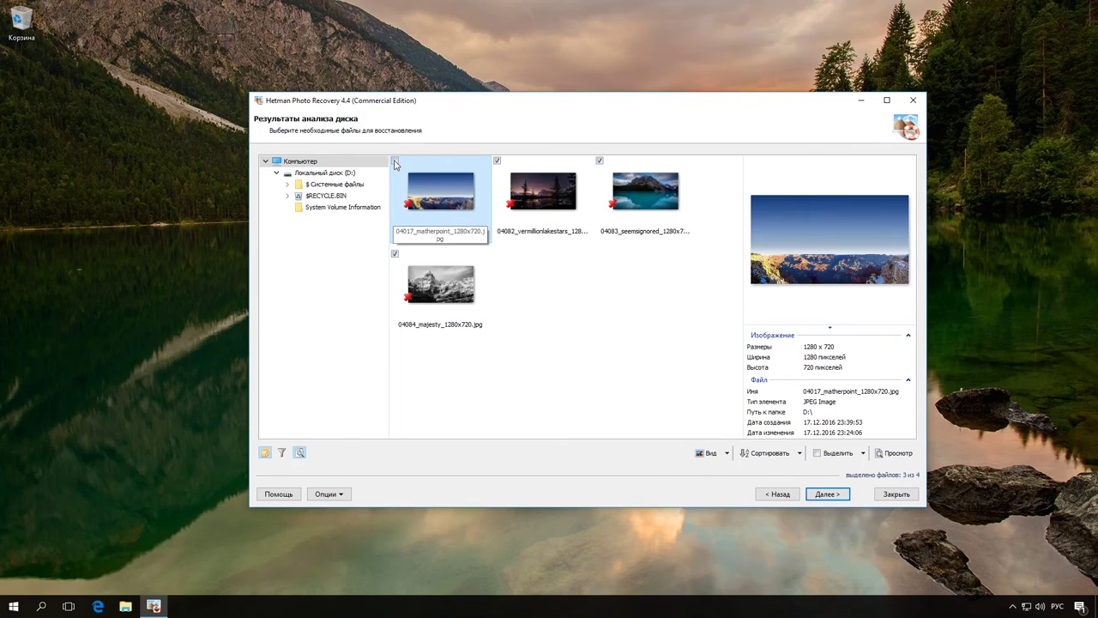
pyautogui.click(395, 162)
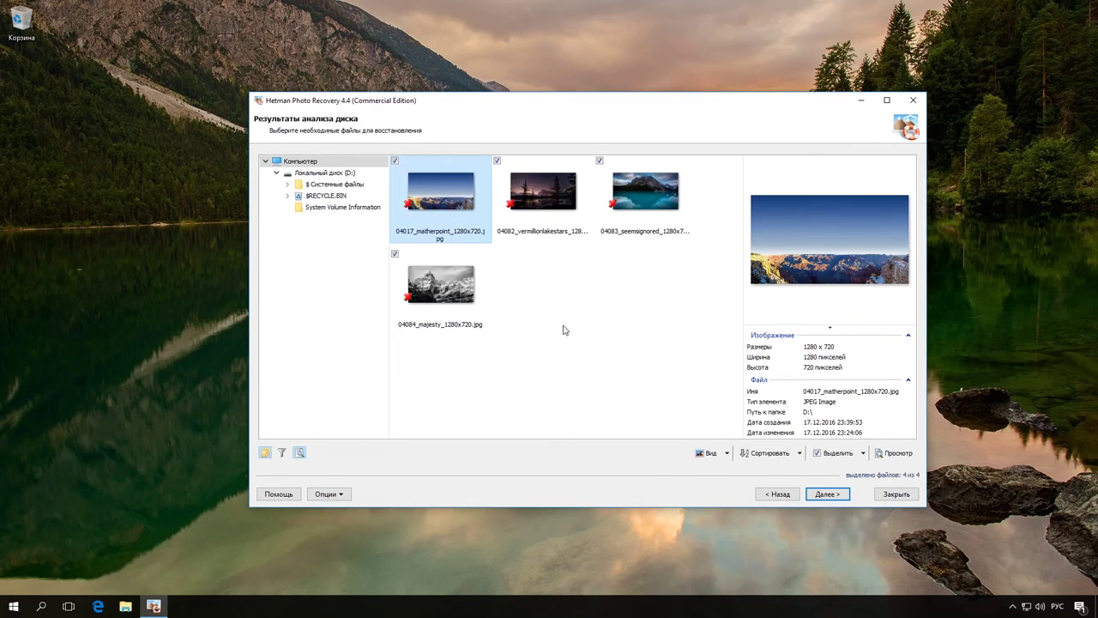
pyautogui.click(617, 378)
pyautogui.click(827, 495)
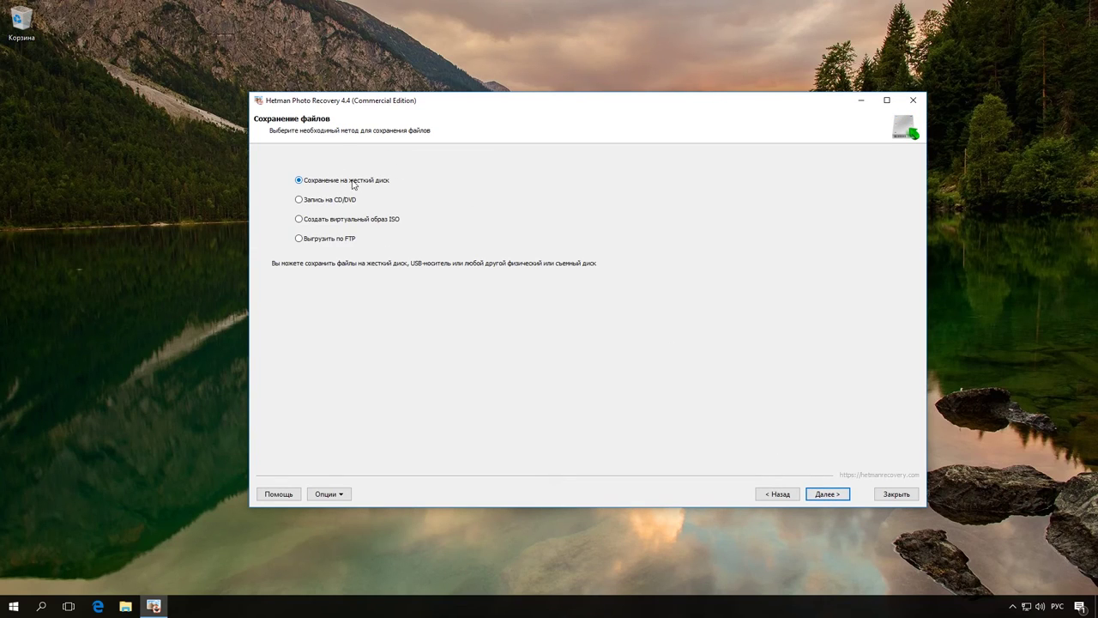
pyautogui.click(828, 495)
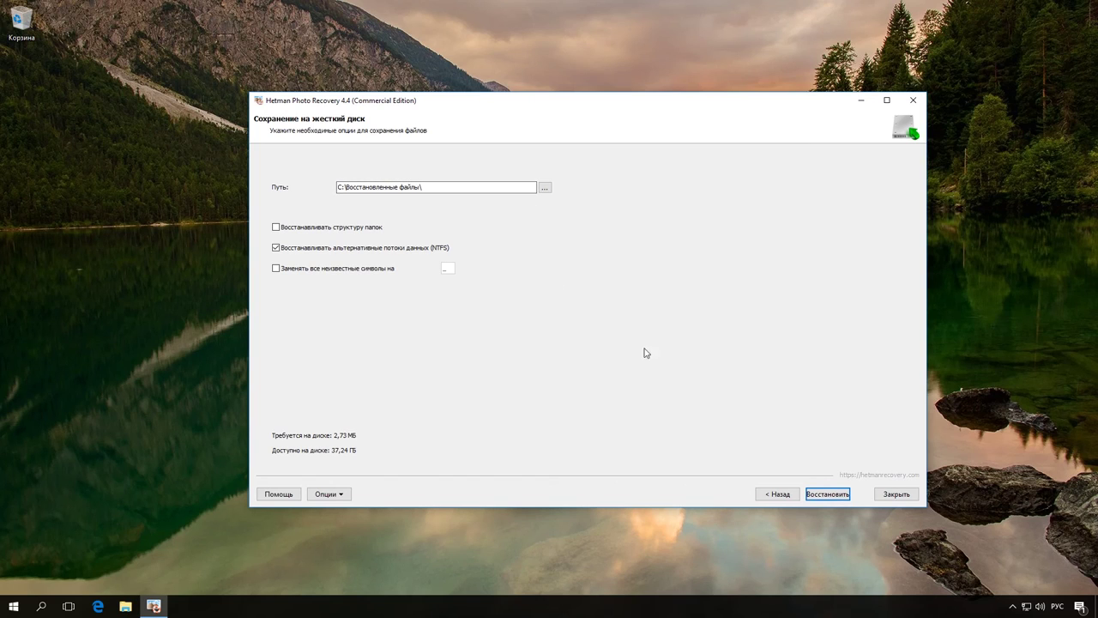
pyautogui.click(824, 494)
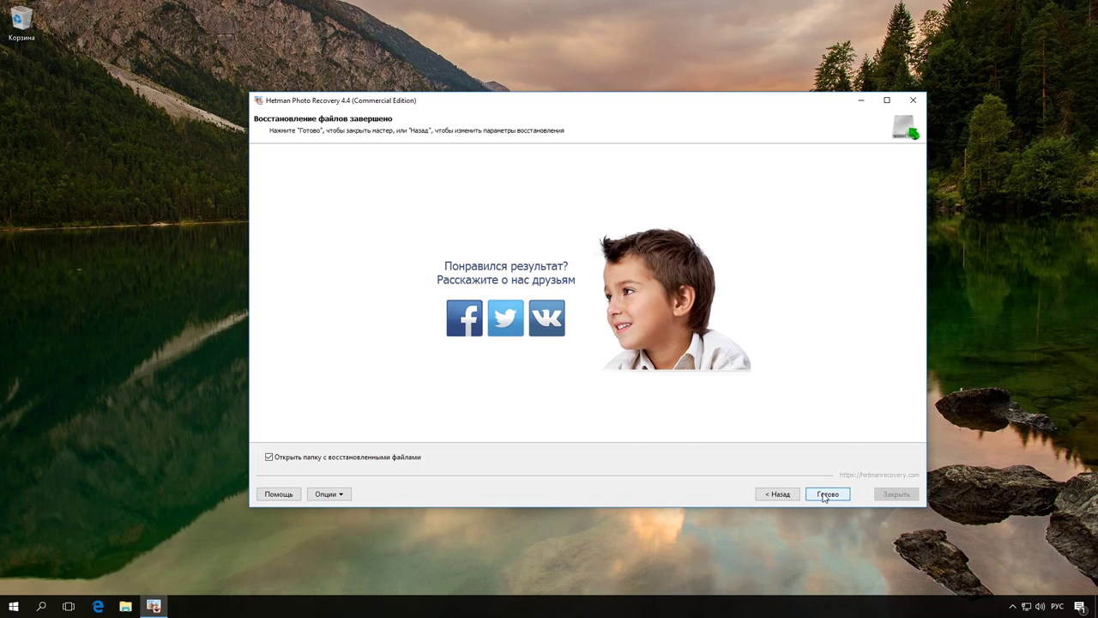
# - Finish the wizard with the recovered files folder opened, and view the recovered photo 04084_majesty_1280x720
pyautogui.click(825, 495)
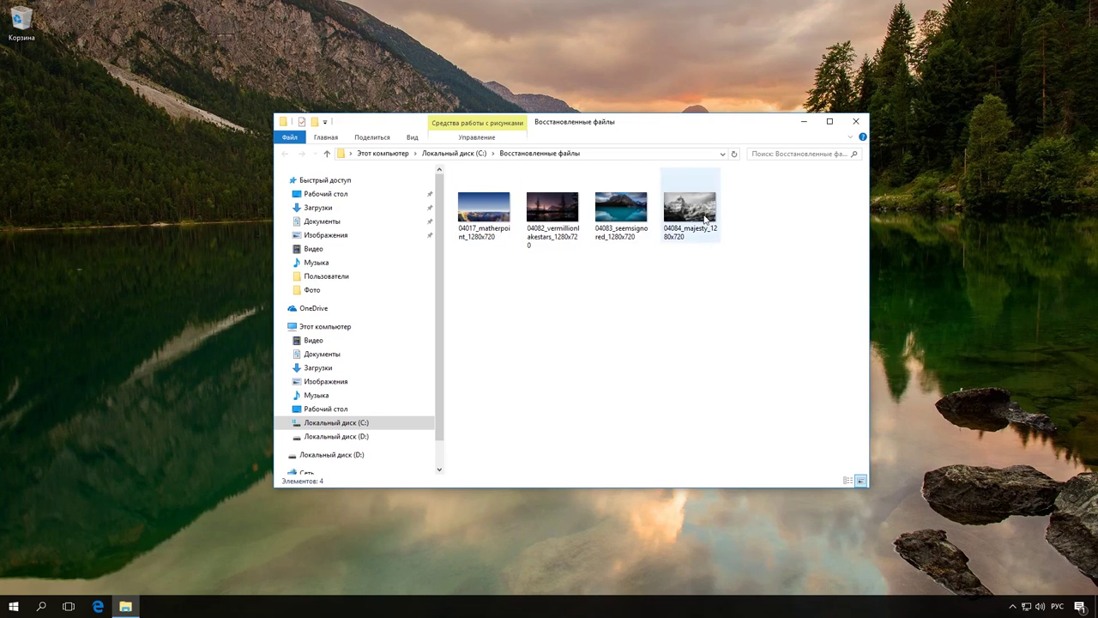
pyautogui.click(706, 221)
pyautogui.doubleClick(705, 221)
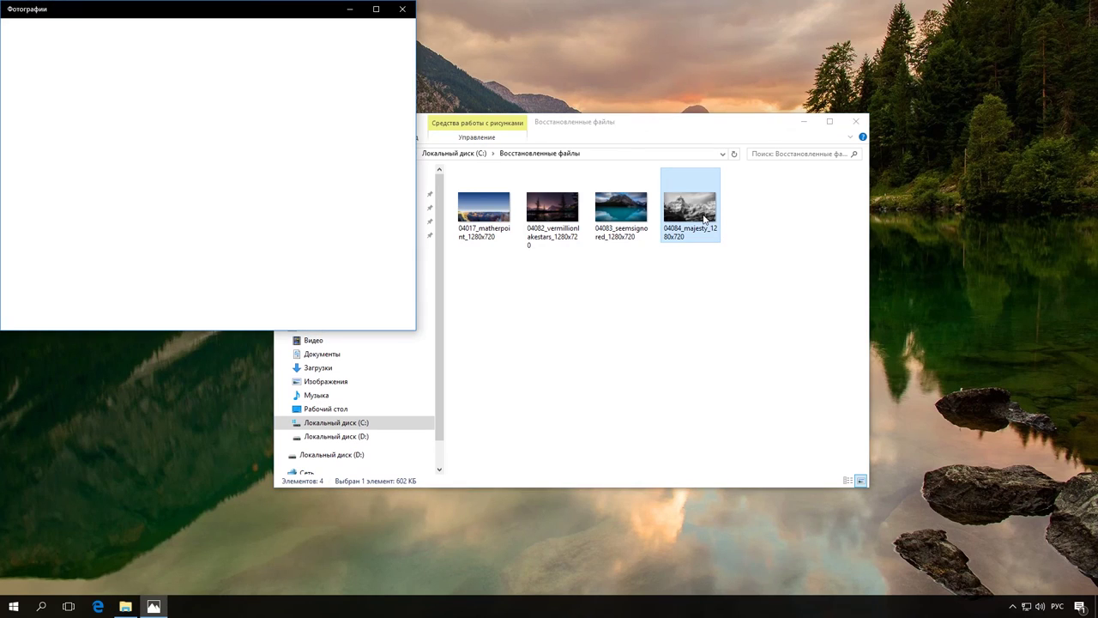